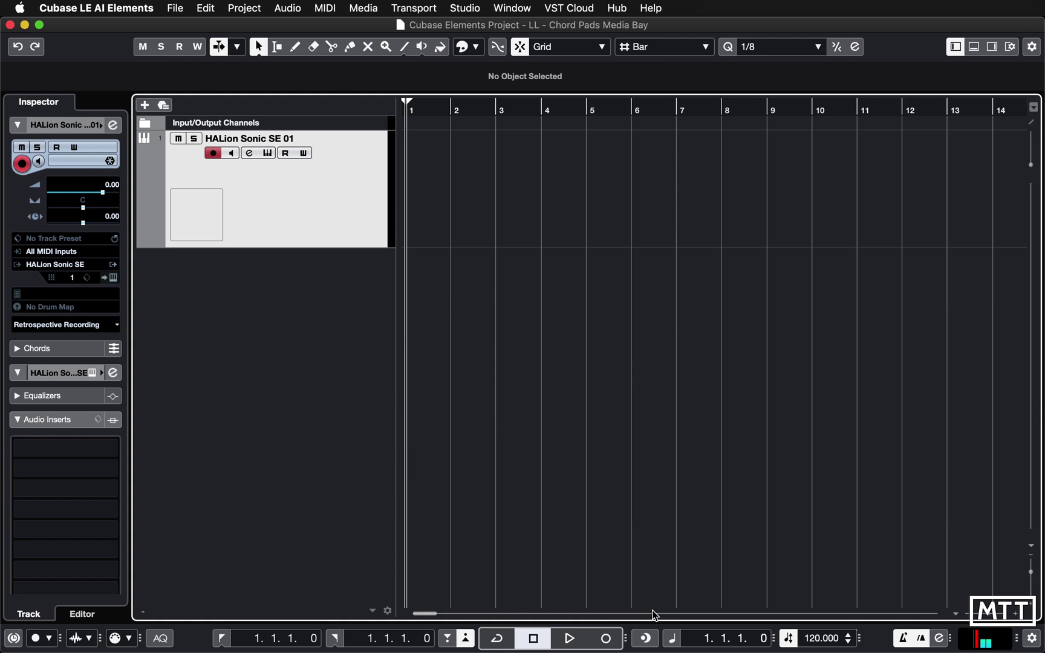
left_click(268, 154)
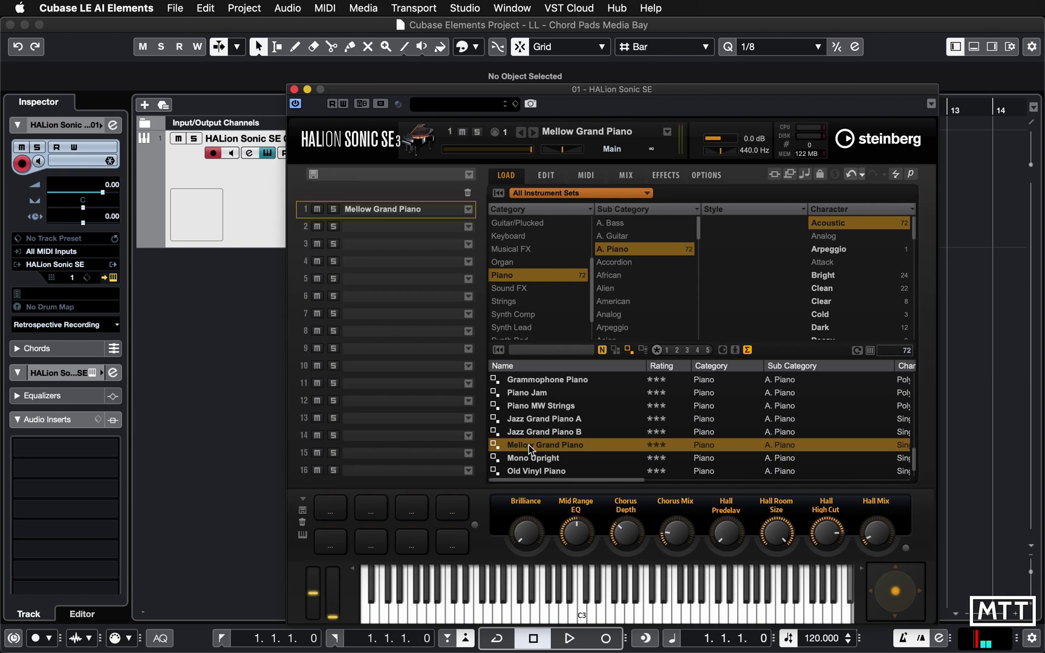
left_click(294, 89)
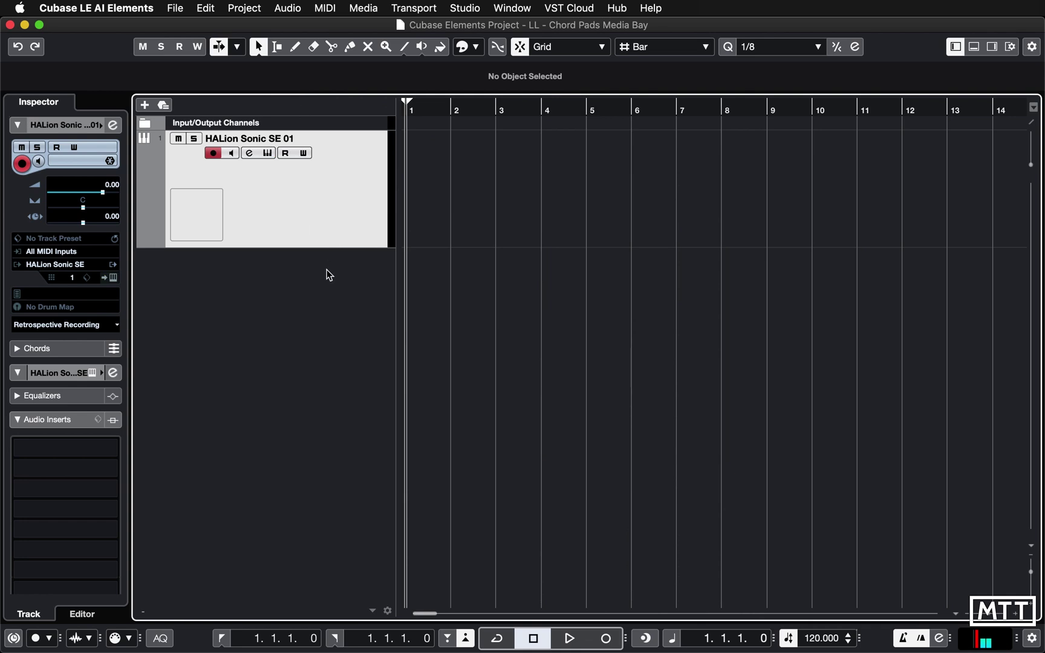
Show the Chord Pads zone, audition the C, Dmin, Emin and F pads, then reveal the player setup
key("super+alt+e")
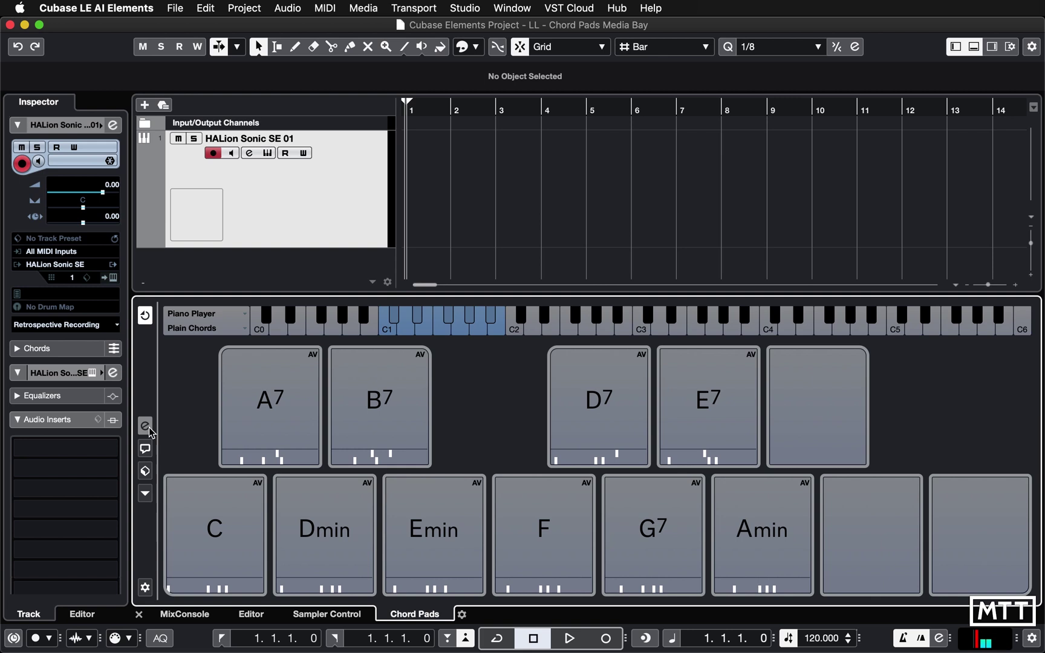
mouse_move(223, 543)
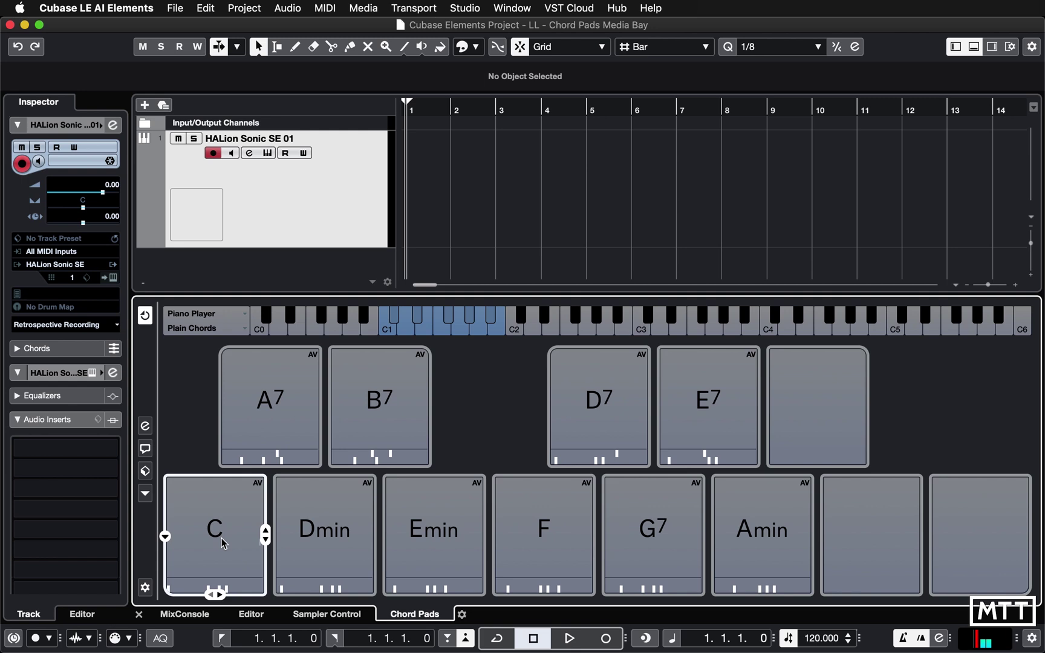
left_click(219, 532)
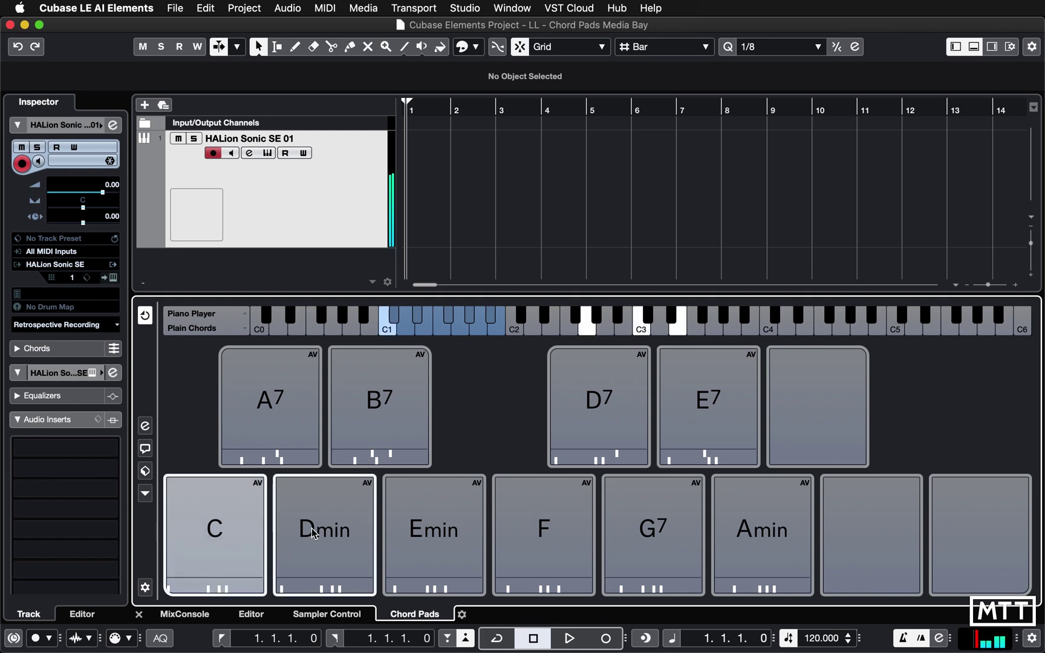
left_click(344, 531)
left_click(439, 530)
left_click(540, 514)
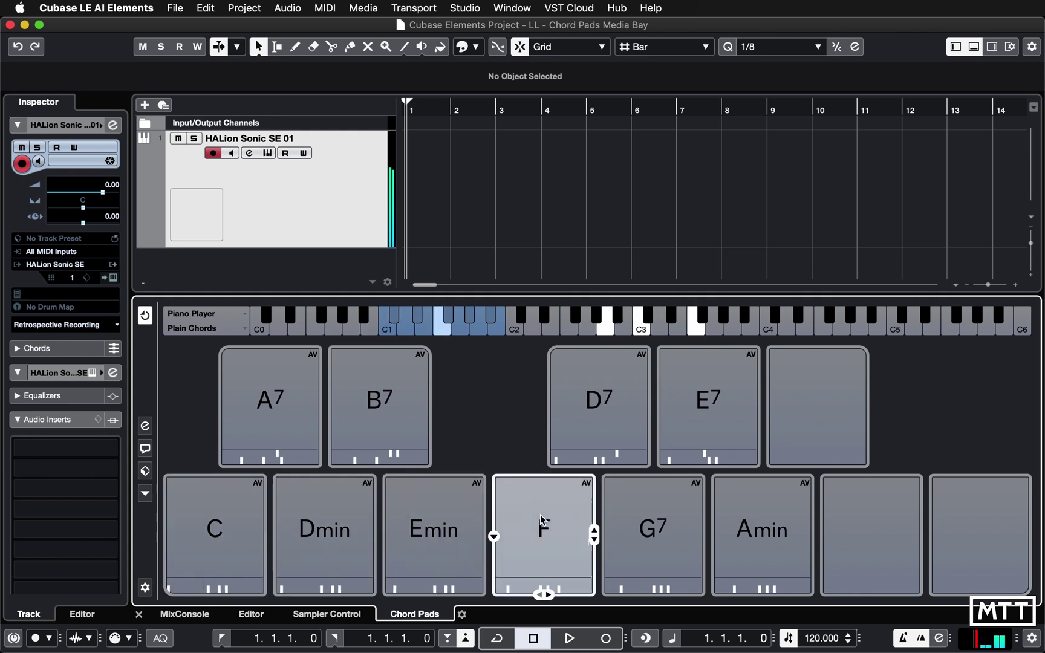
left_click(229, 535)
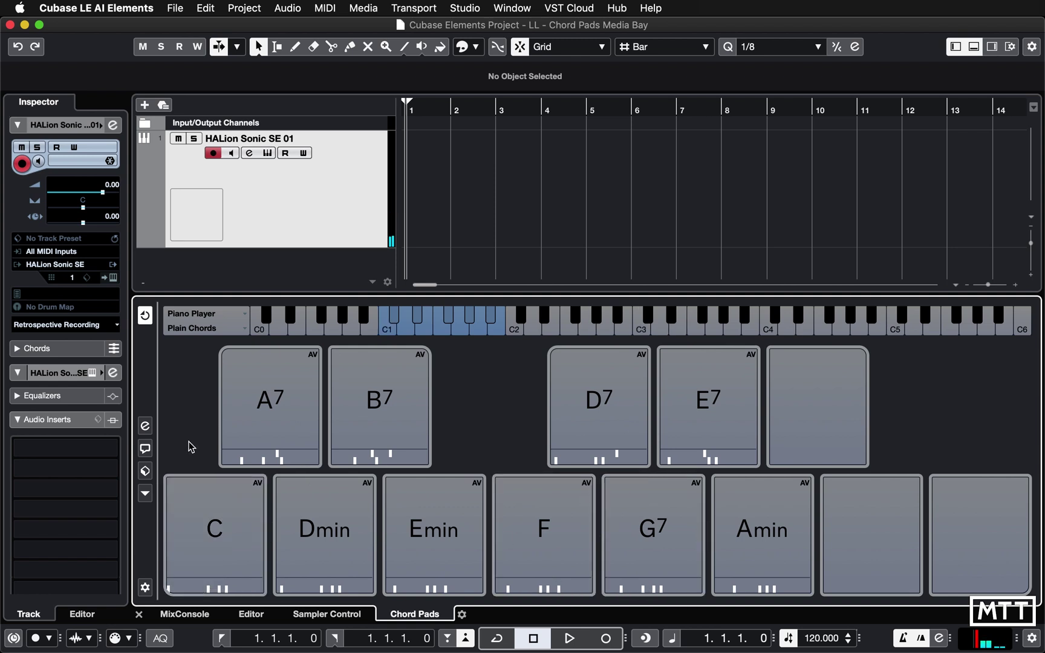
left_click(145, 427)
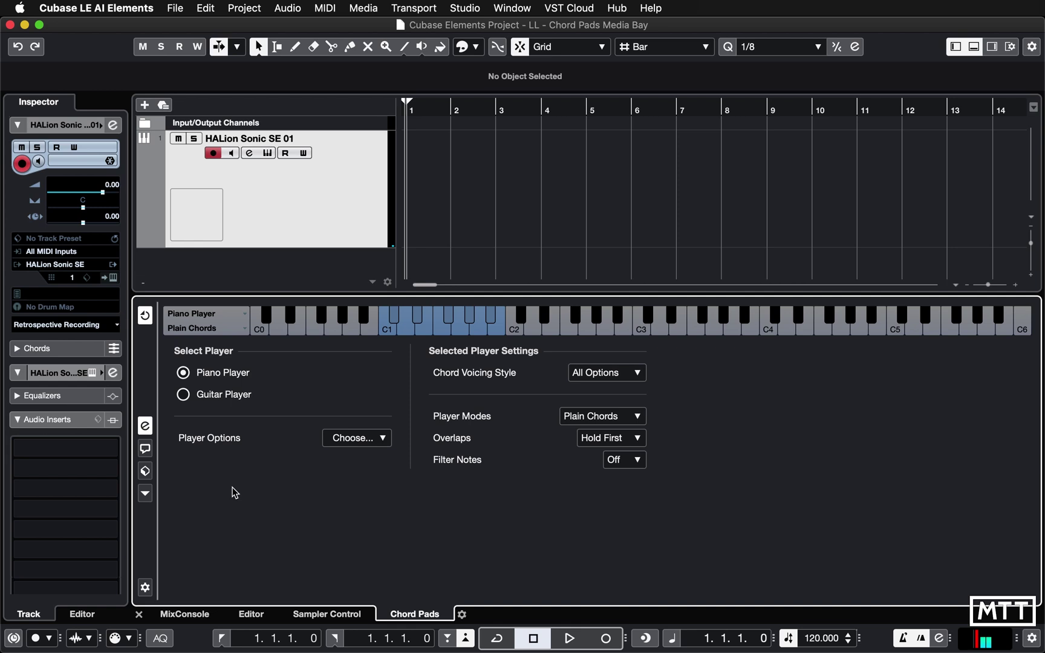
Switch the Piano Player to Pattern mode with Ballad - Chorus A - Piano, then return to the pads
left_click(598, 417)
left_click(597, 430)
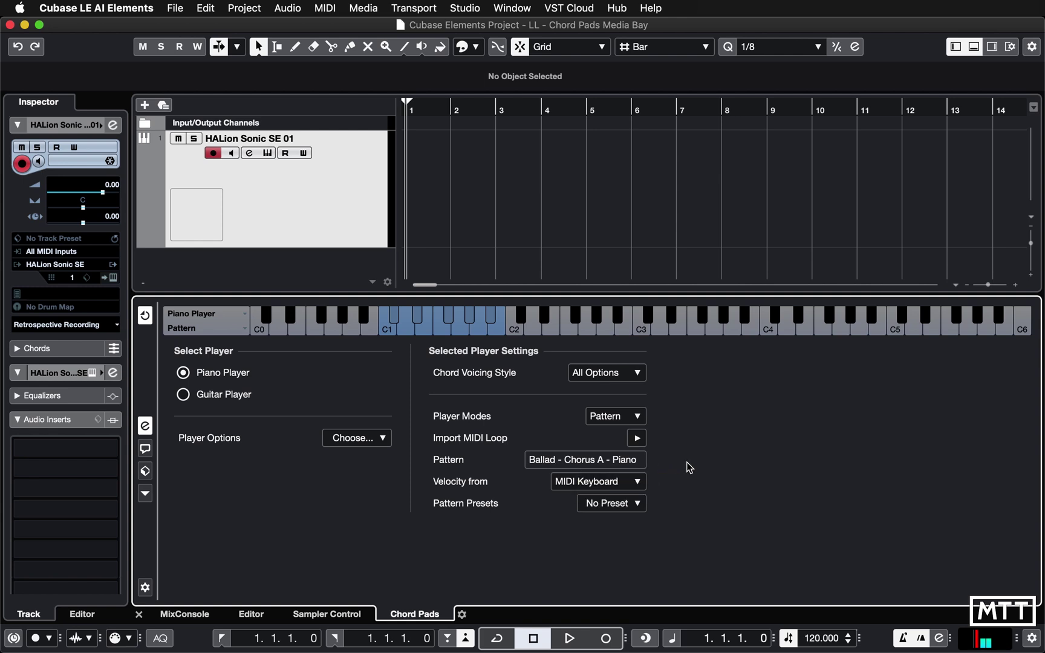
left_click(145, 425)
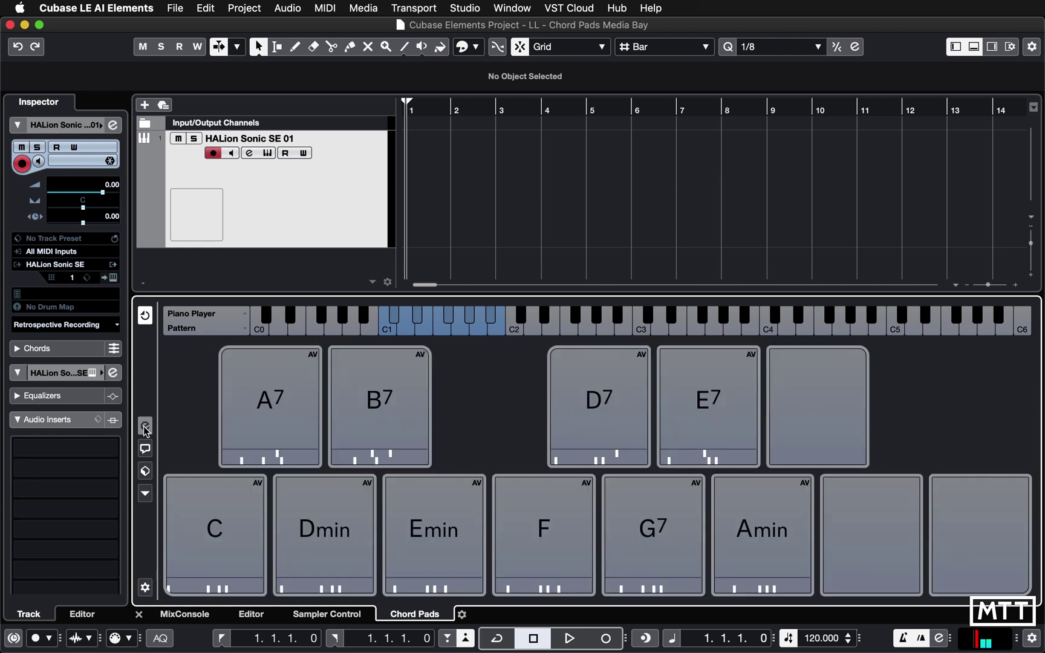
Play the C pad through the Ballad - Chorus A - Piano pattern and reshow the player settings
left_click(220, 528)
left_click(146, 426)
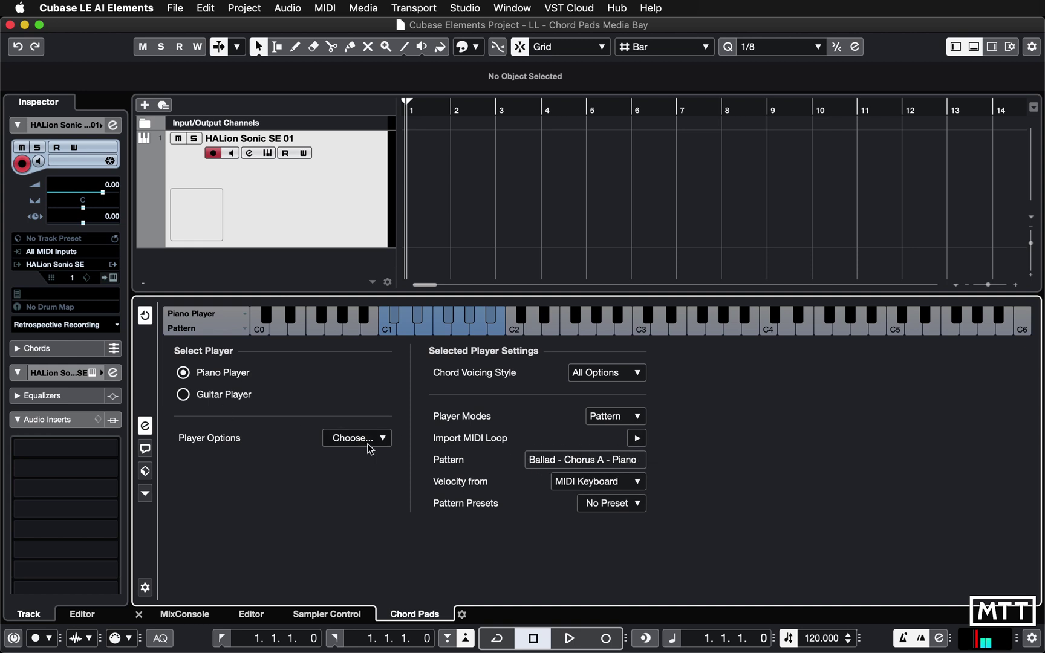
Return to the chord pad grid and open the MediaBay with F5
left_click(146, 426)
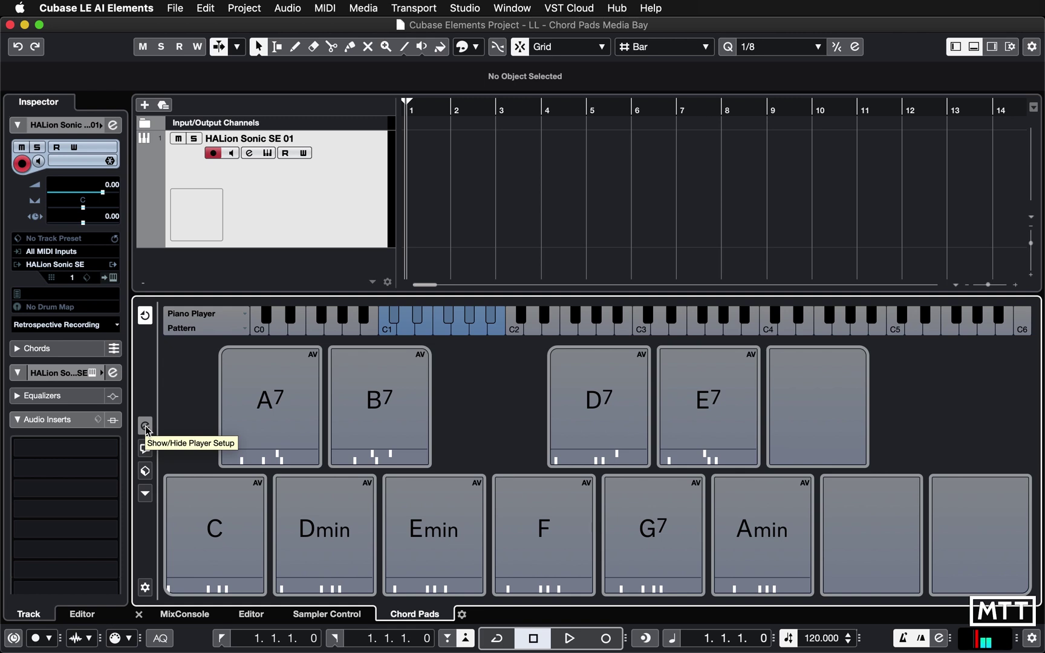
key("F5")
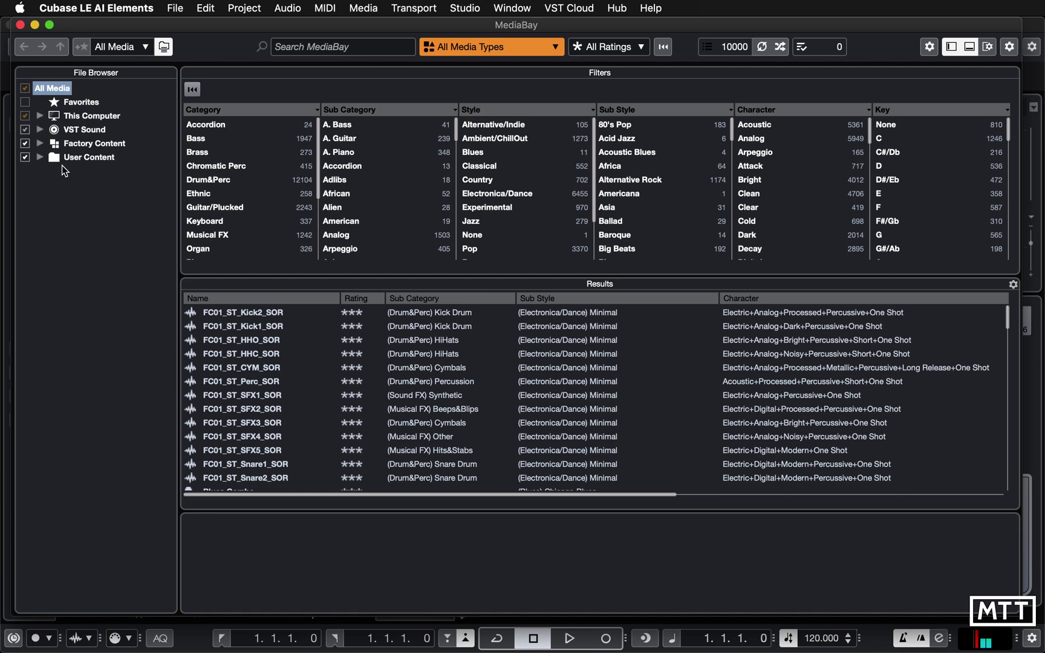
Search MediaBay for 'ballad chorus' and move the MediaBay window to the right
left_click(309, 46)
type("ballan")
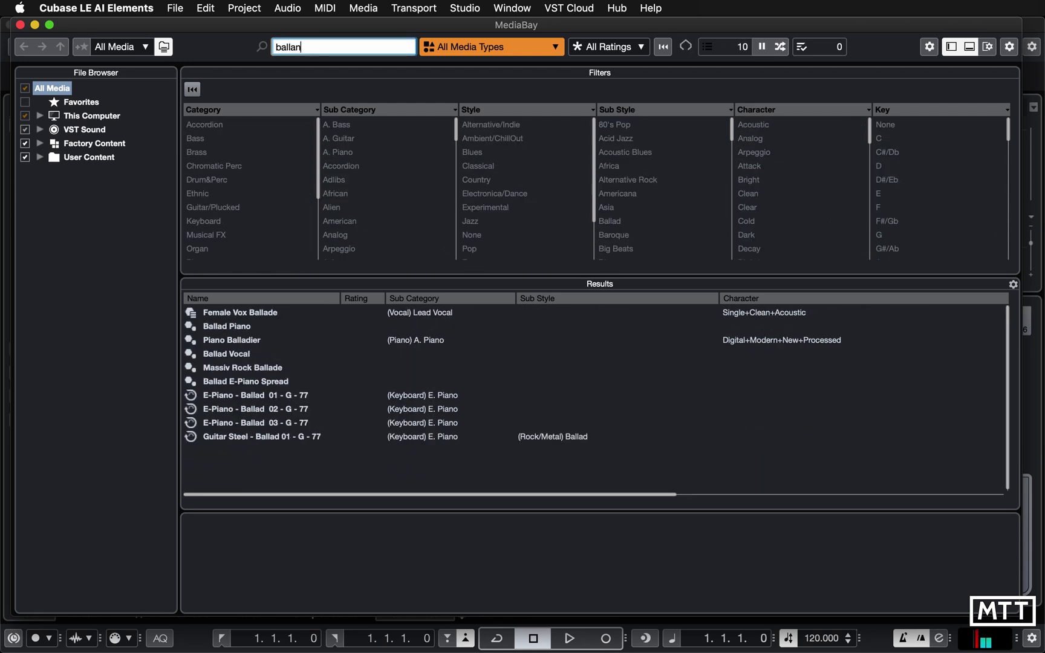
key("BackSpace")
type("d ch")
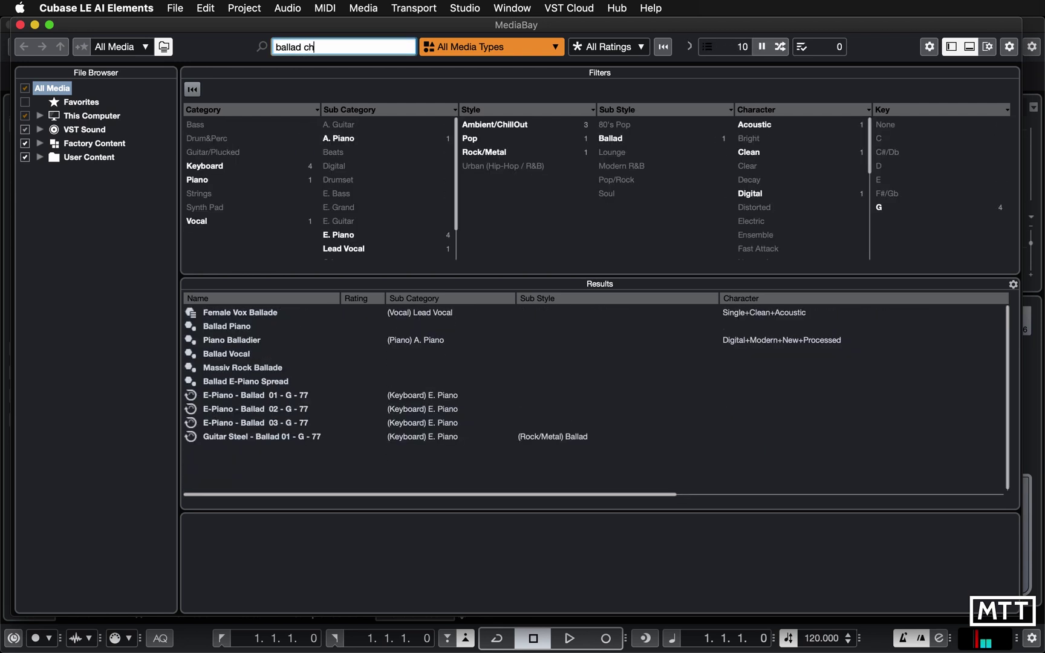
type("orus")
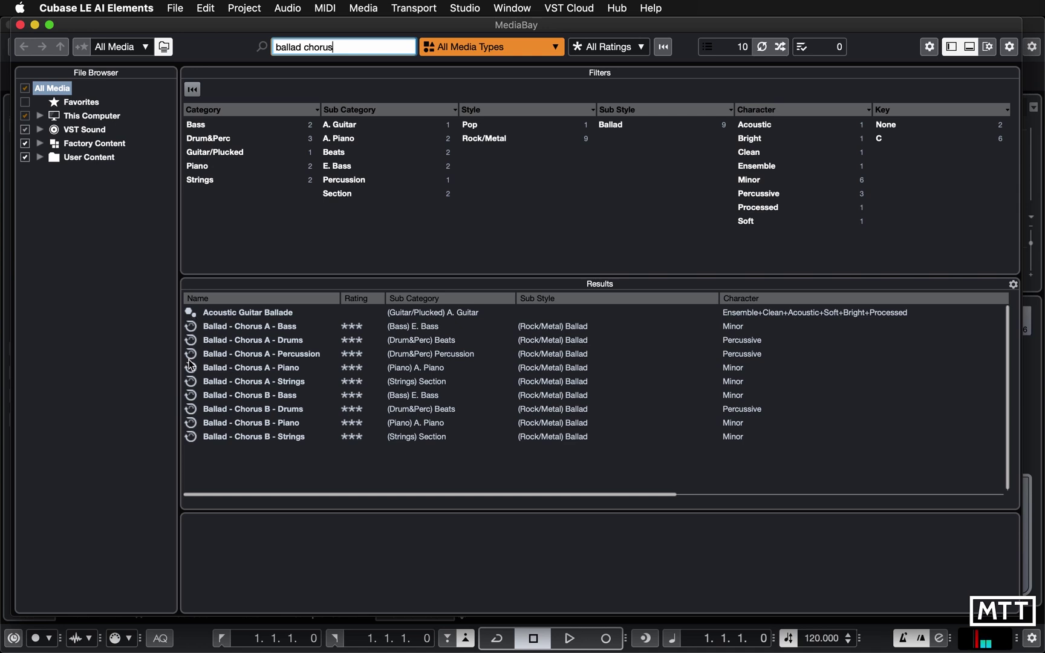
left_click_drag(179, 26, 858, 13)
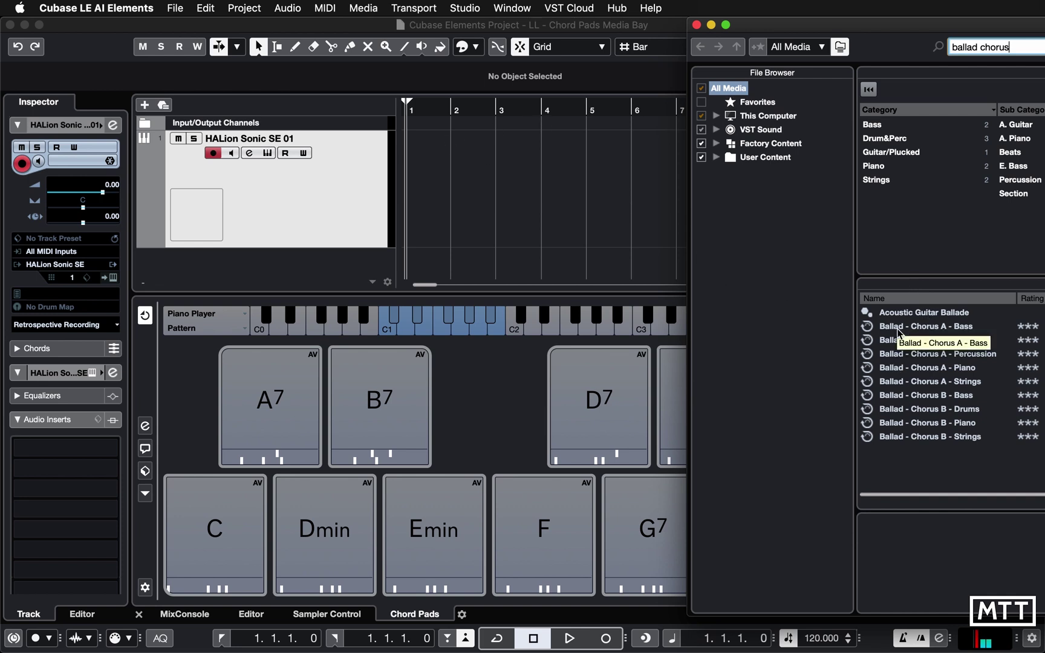
Drag 'Ballad - Chorus A - Piano' onto the HALion Sonic SE 01 track at bar 1
left_click_drag(891, 371, 416, 190)
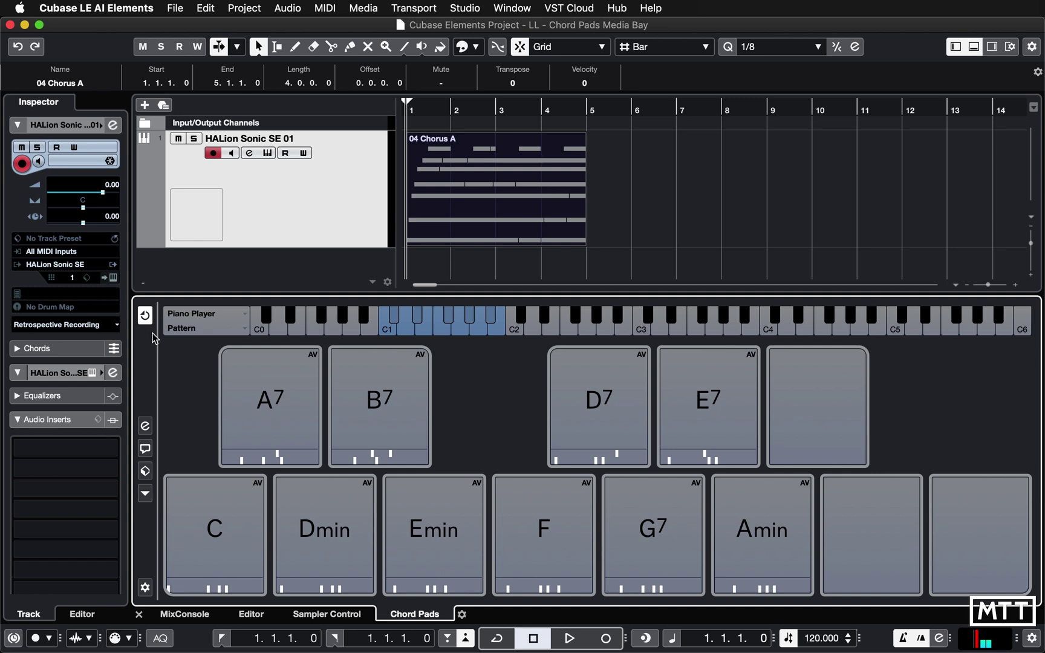
Close the lower zone and zoom in on the 04 Chorus A part
key("ctrl+alt+e")
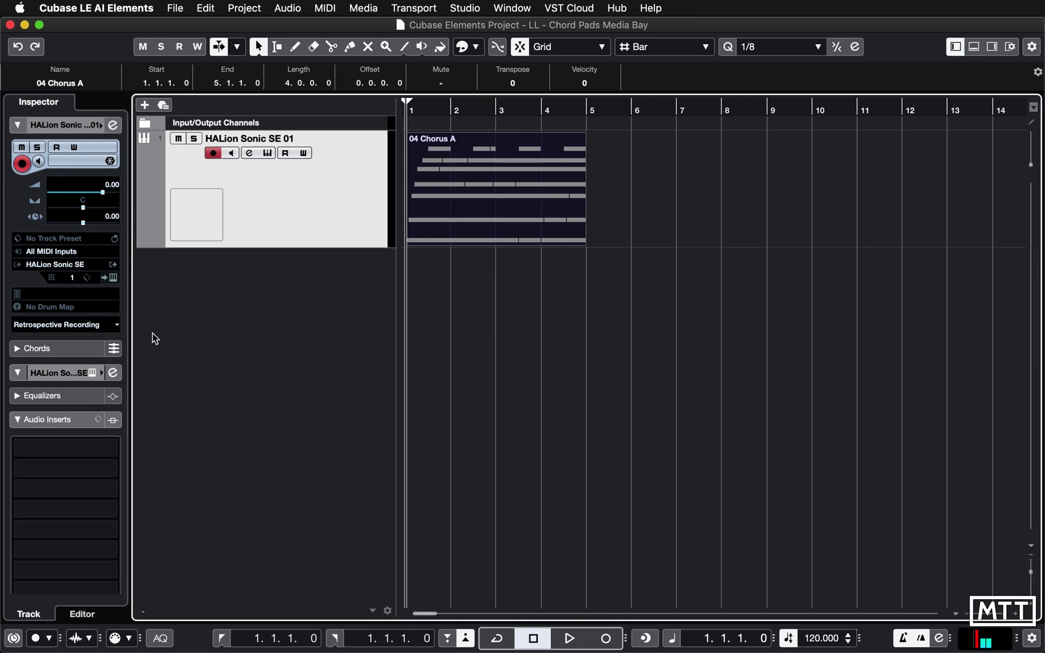
key("shift+h")
key("shift+h")
key("shift+h")
key("shift+h")
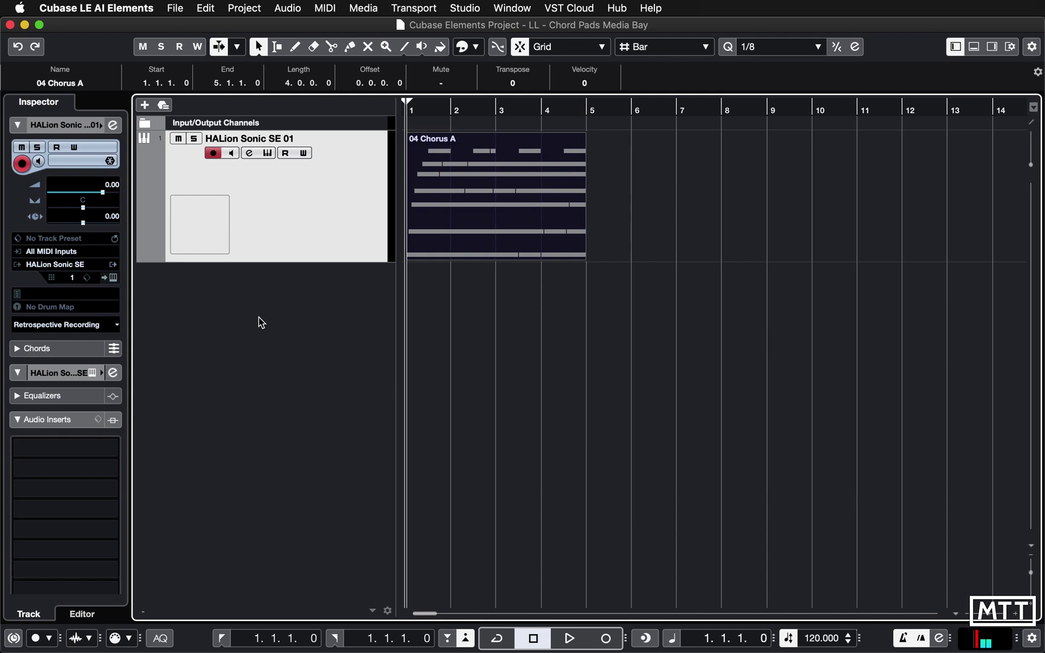
key("h")
key("h")
key("h")
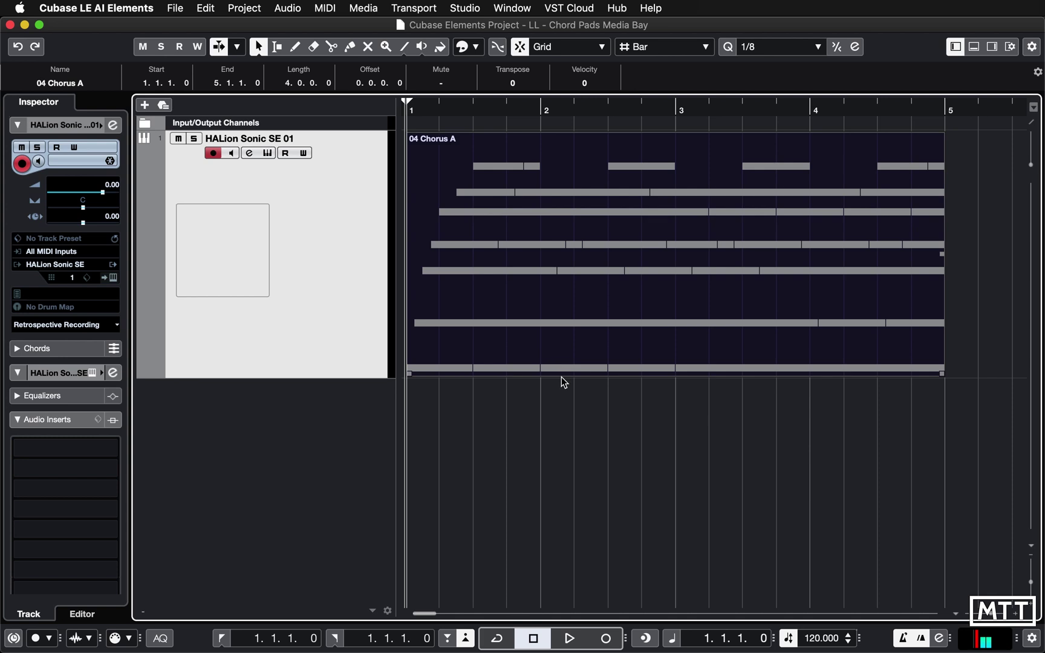
Play back the 04 Chorus A part, then open its notes in the Key Editor
key("space")
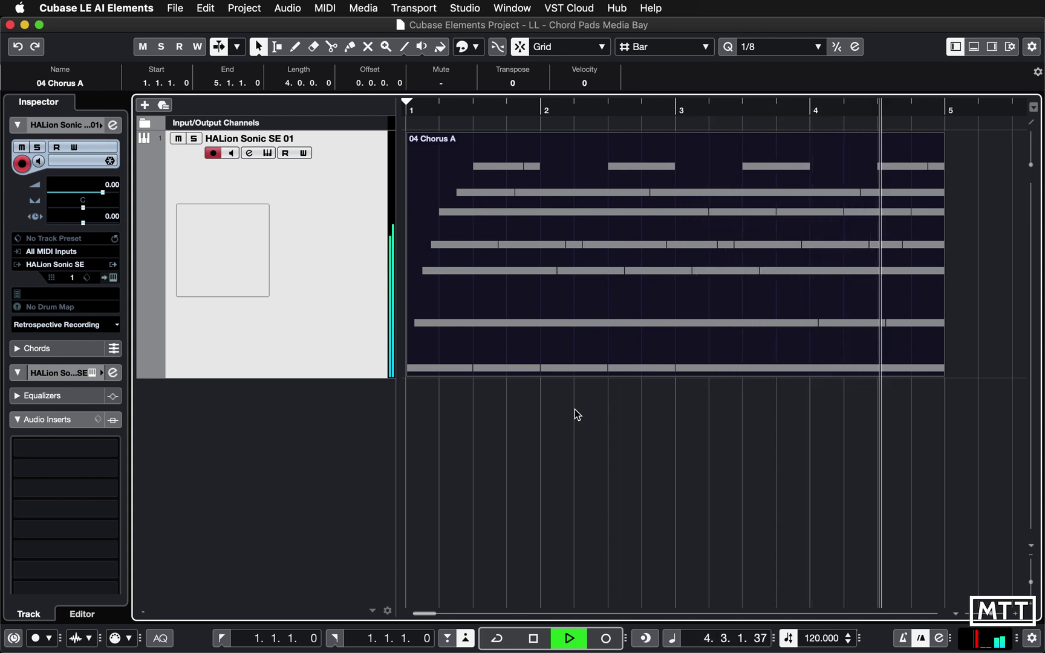
key("space")
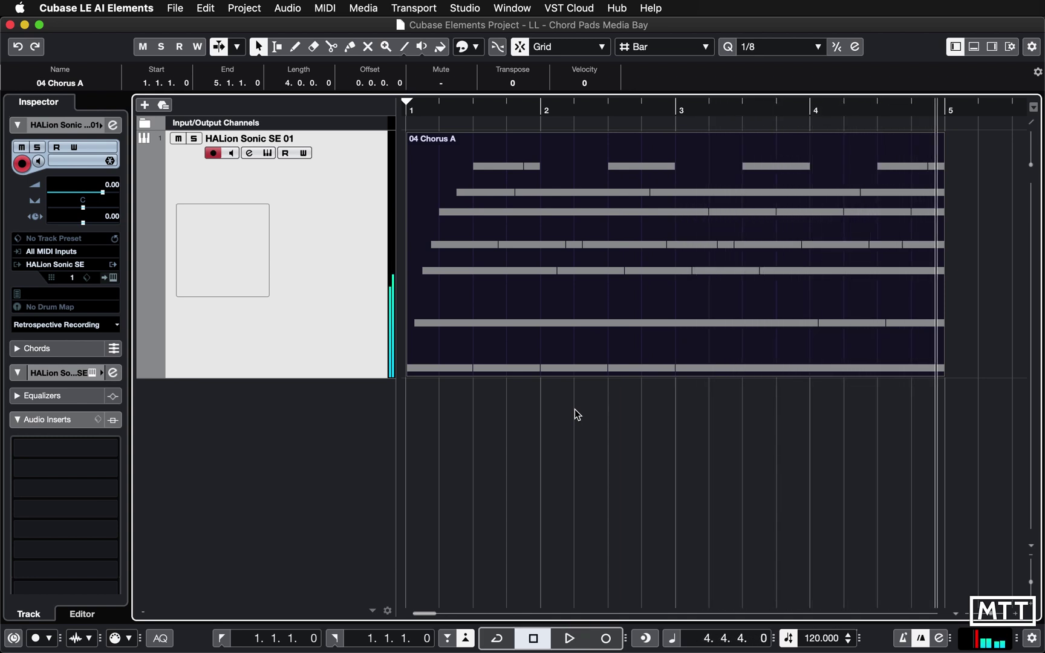
key("Return")
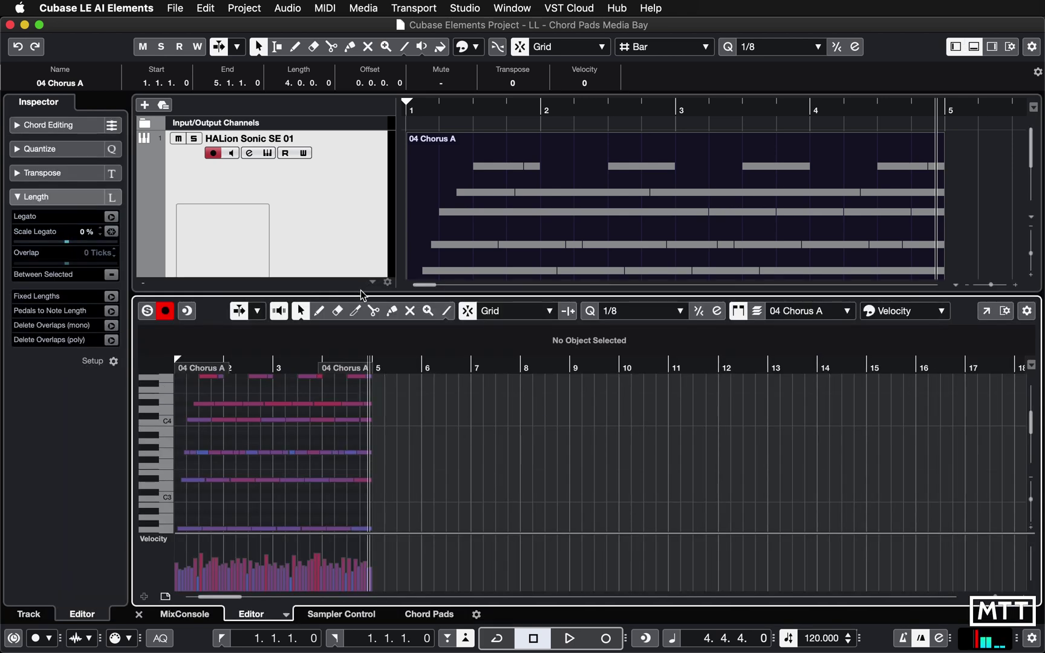
Enlarge the Key Editor and its velocity lane, zoom the notes, then close the editor
left_click_drag(361, 294, 350, 204)
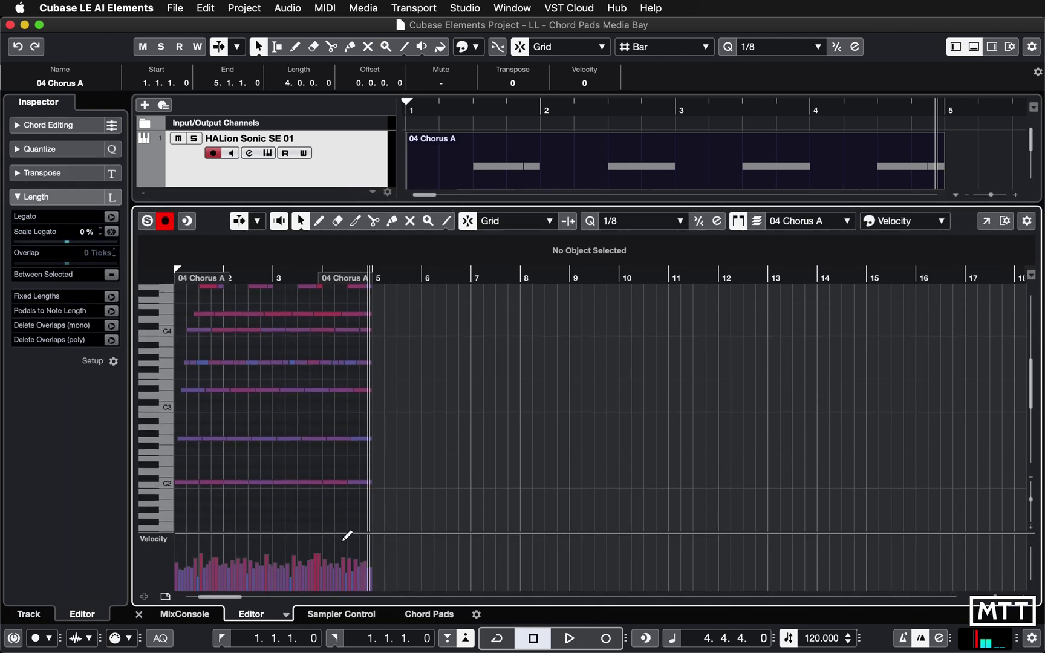
left_click_drag(333, 534, 331, 430)
key("h")
key("h")
key("g")
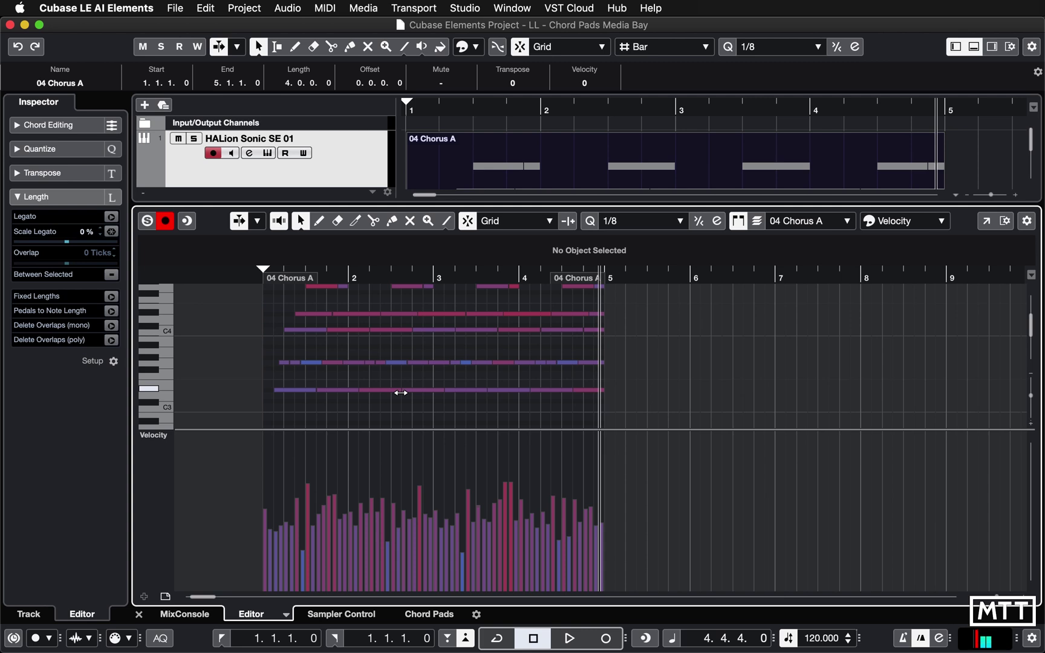
key("super+alt+e")
Zoom the timeline out, then select 04 Chorus A and double-click it to edit
key("g")
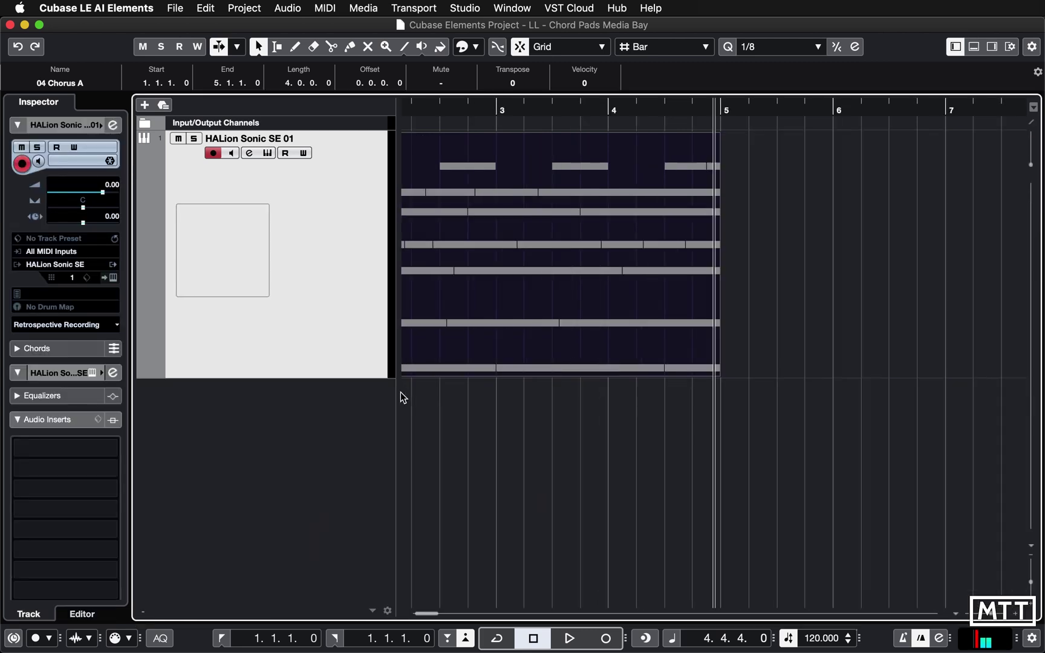
key("g")
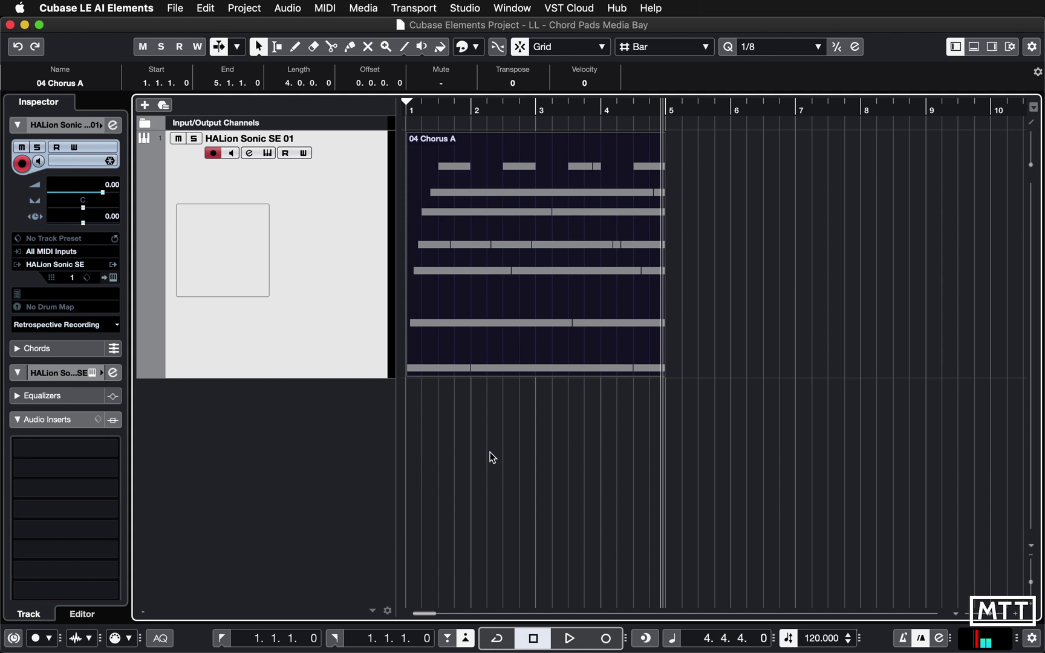
left_click(749, 312)
double_click(593, 297)
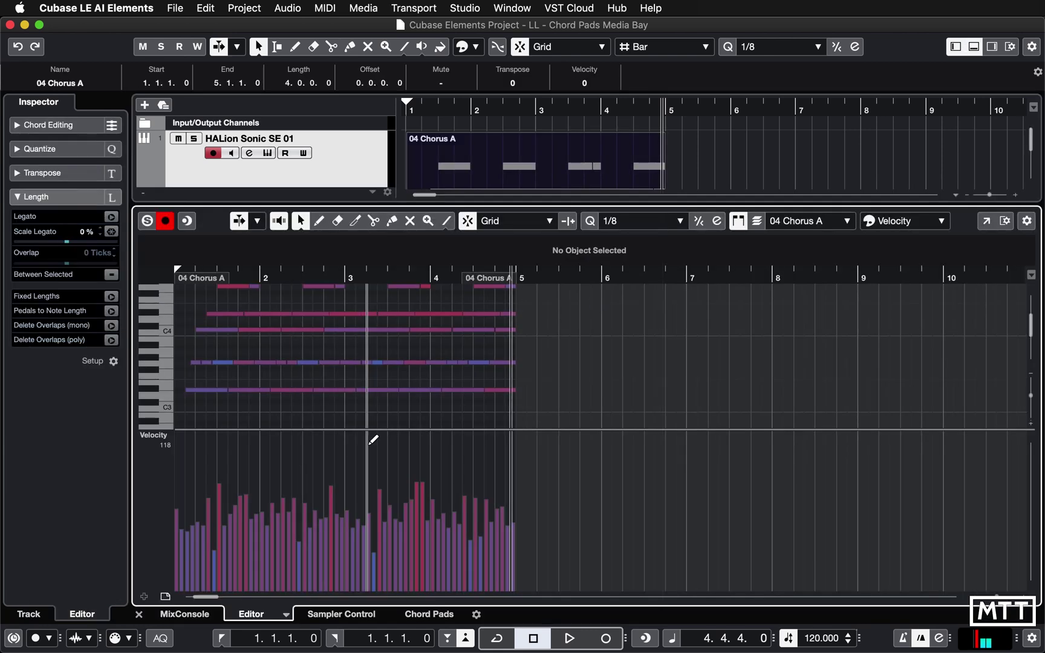
Zoom the Key Editor vertically, lower the velocity divider, and scroll through the C2–G4 notes
key("shift+h")
key("shift+h")
key("shift+h")
key("shift+h")
key("shift+h")
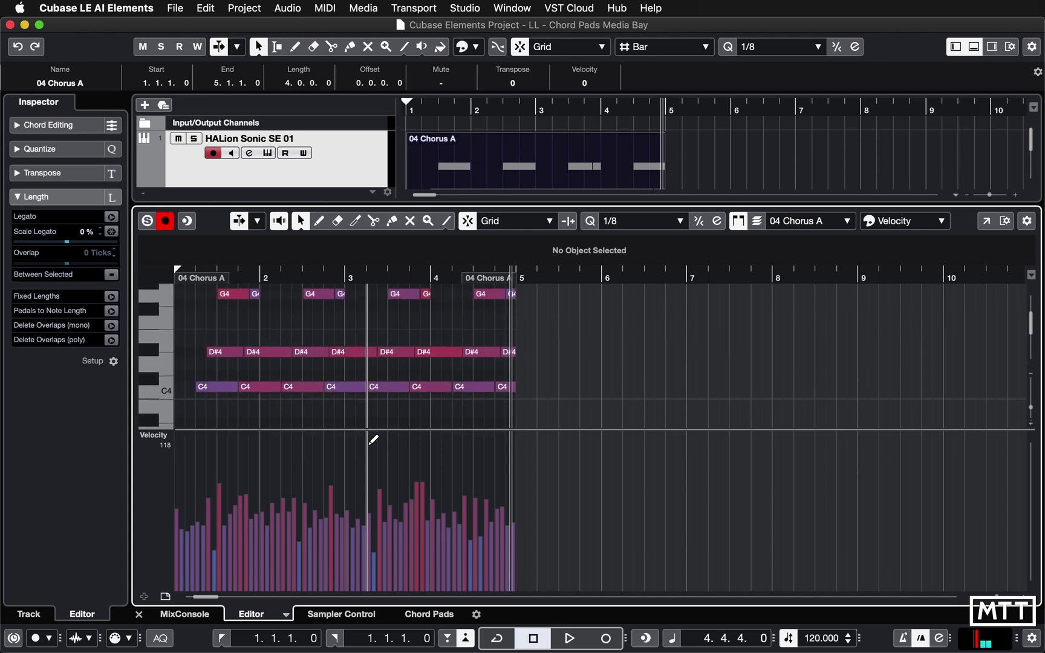
left_click_drag(406, 429, 420, 550)
scroll(477, 535, "down", 4)
scroll(477, 535, "down", 3)
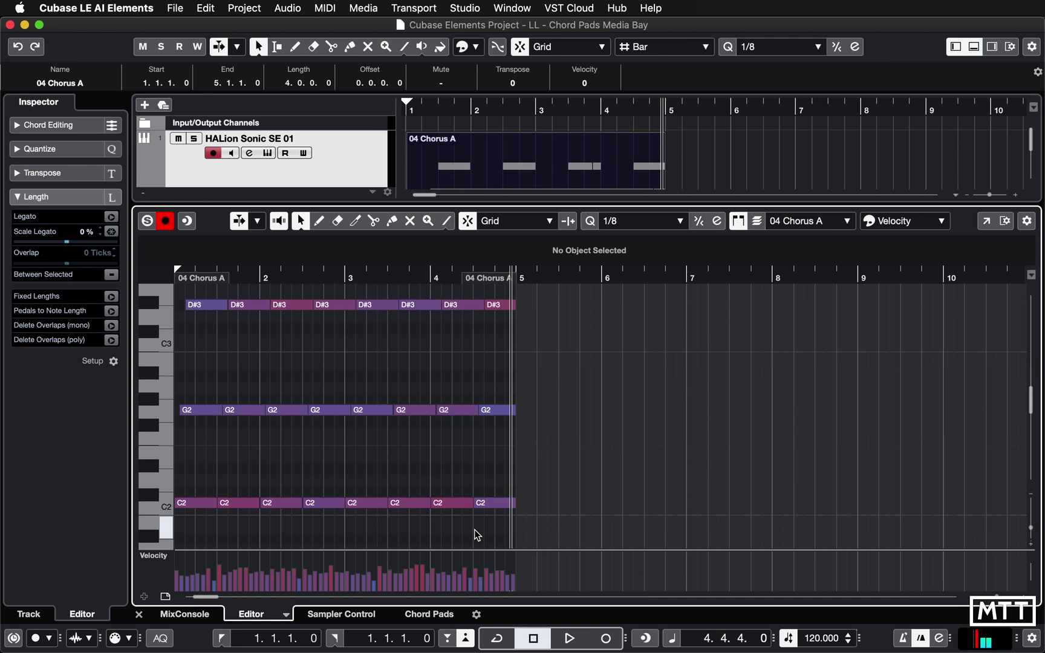
scroll(477, 536, "up", 3)
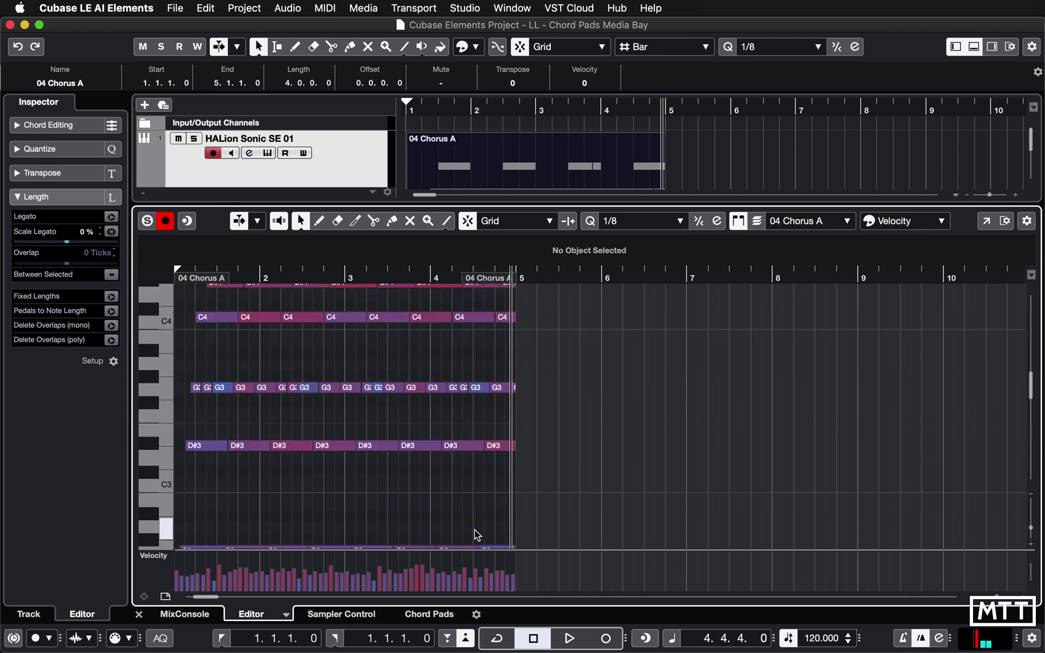
scroll(451, 493, "up", 2)
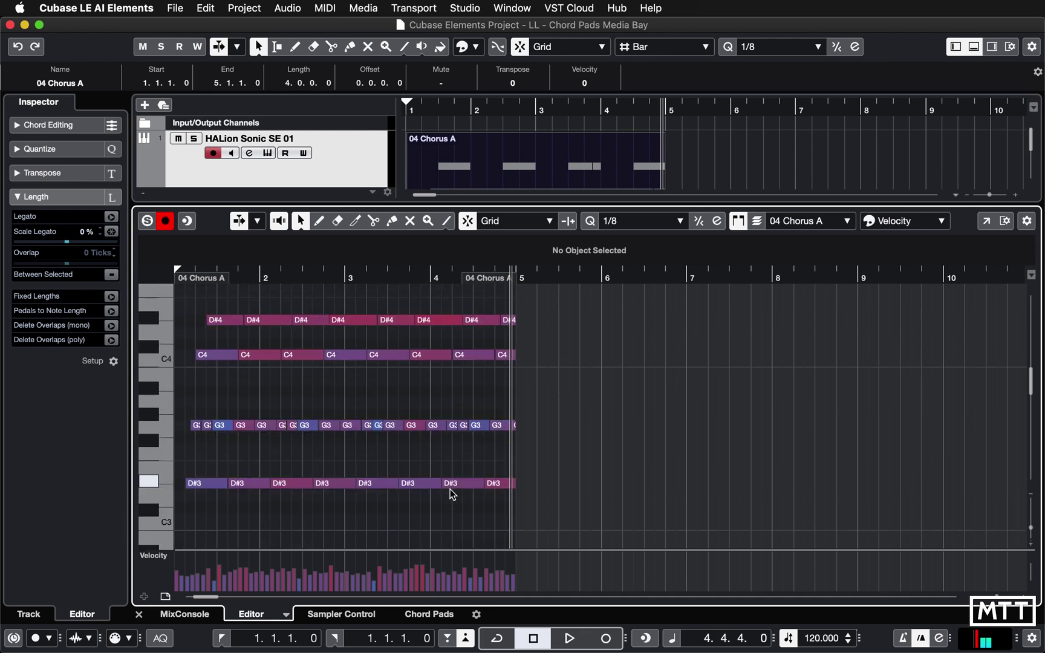
scroll(431, 361, "up", 2)
scroll(432, 361, "up", 2)
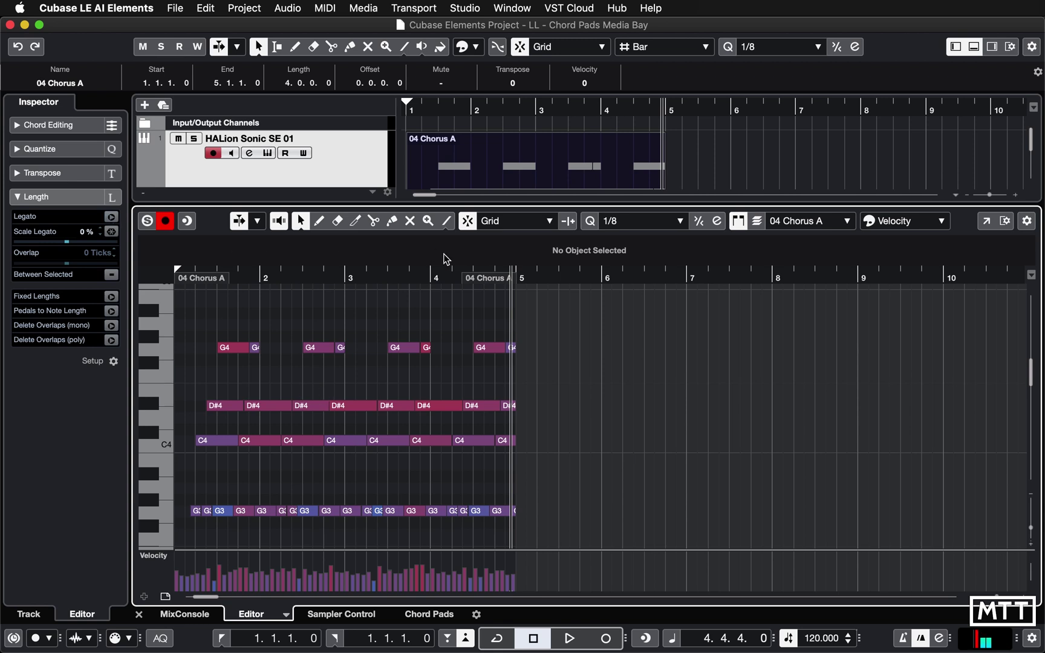
Bring back the Chord Pads grid and audition the C, Dmin and F chord pads
left_click(429, 614)
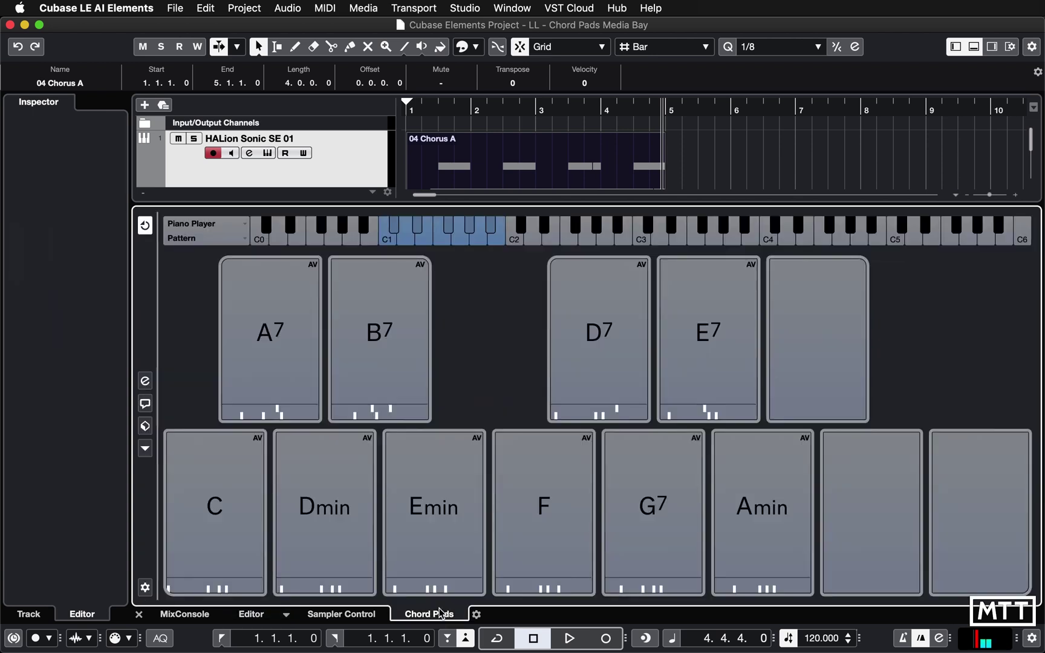
left_click(217, 523)
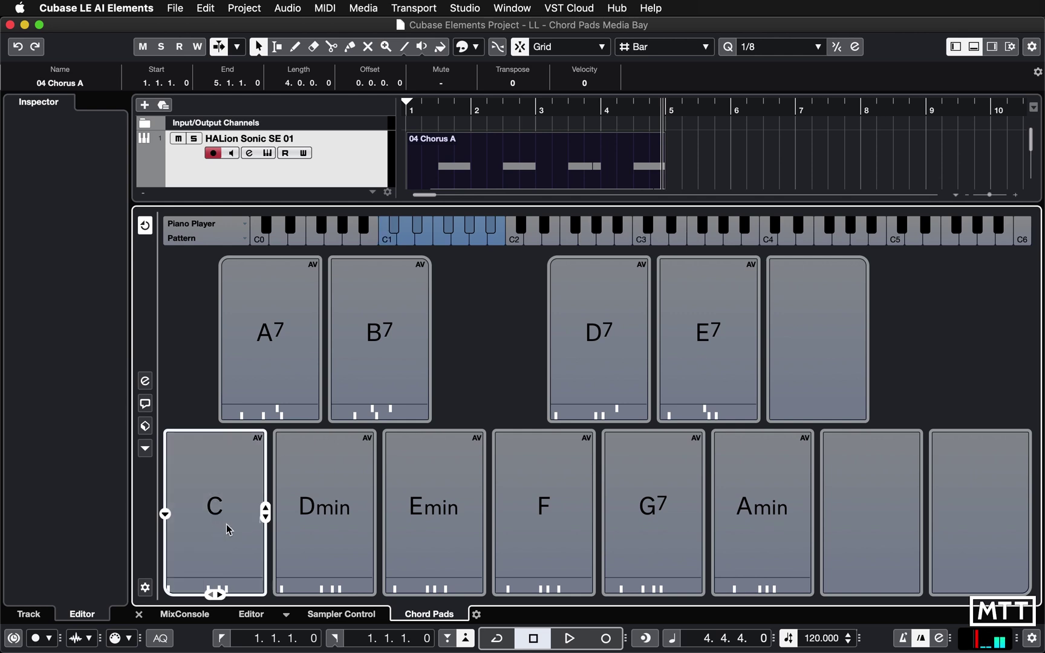
left_click(327, 521)
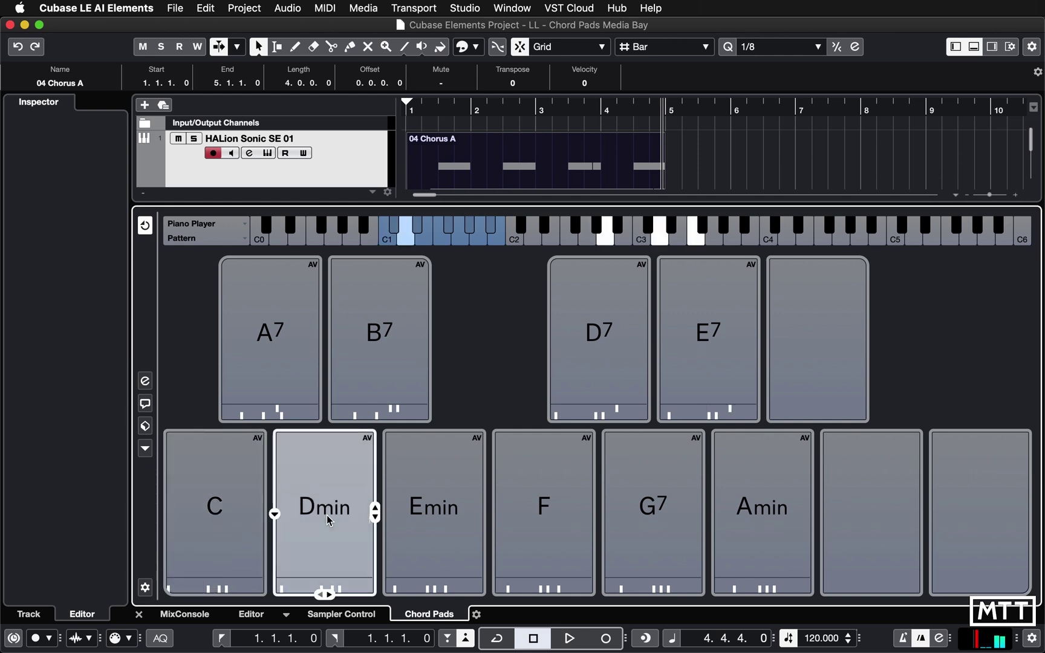
left_click(537, 511)
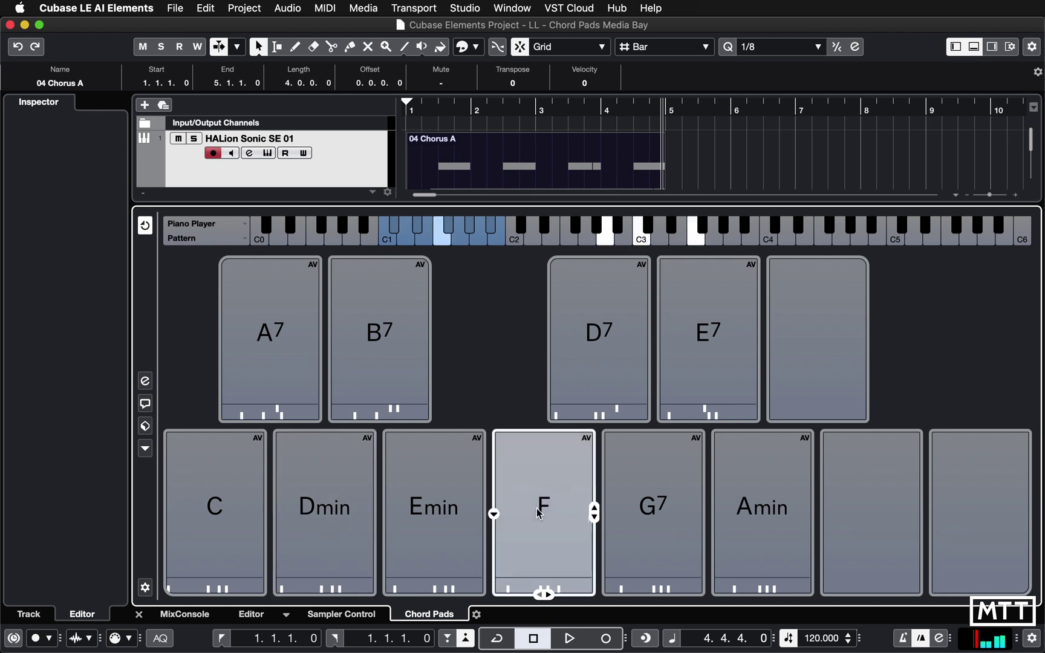